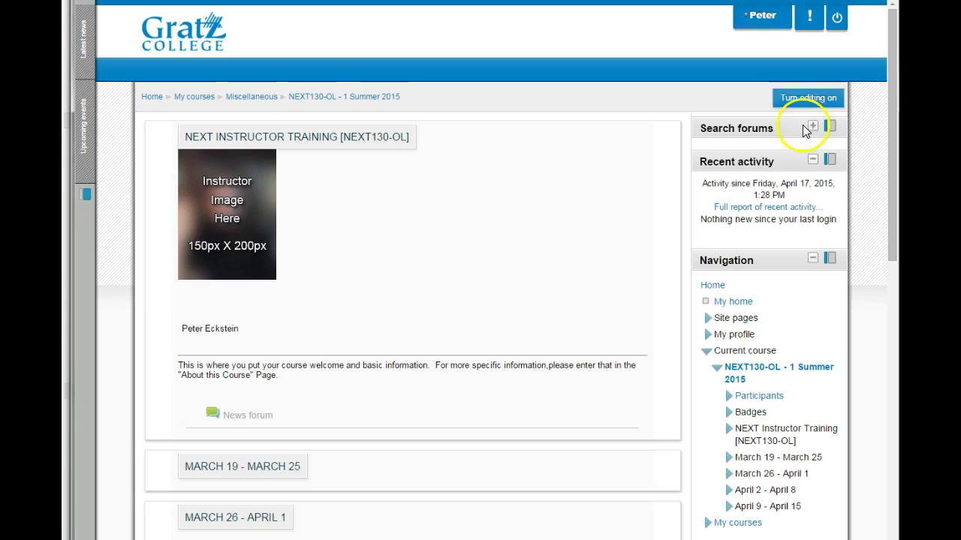
Visit the My home dashboard, return to NEXT Instructor Training, and reopen the user menu panel.
click(764, 18)
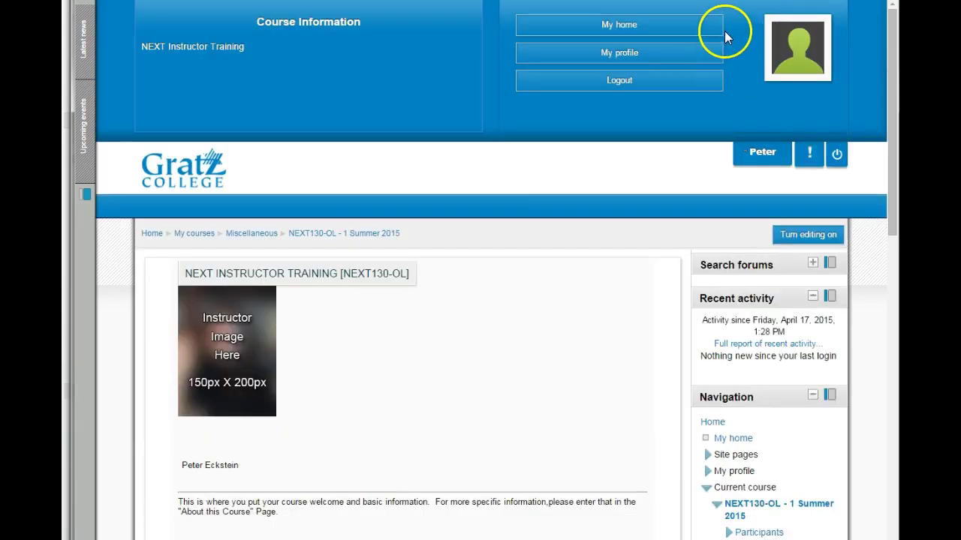
click(616, 27)
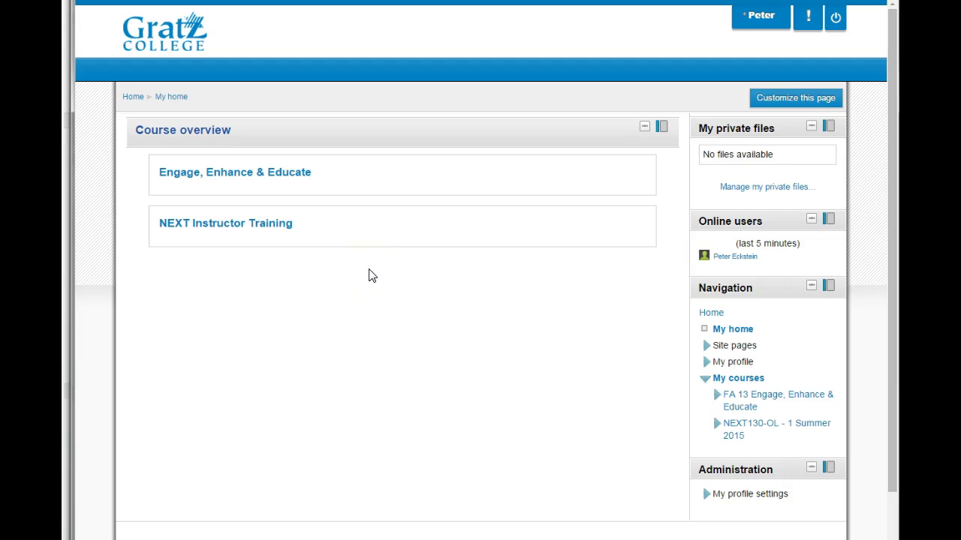
click(251, 225)
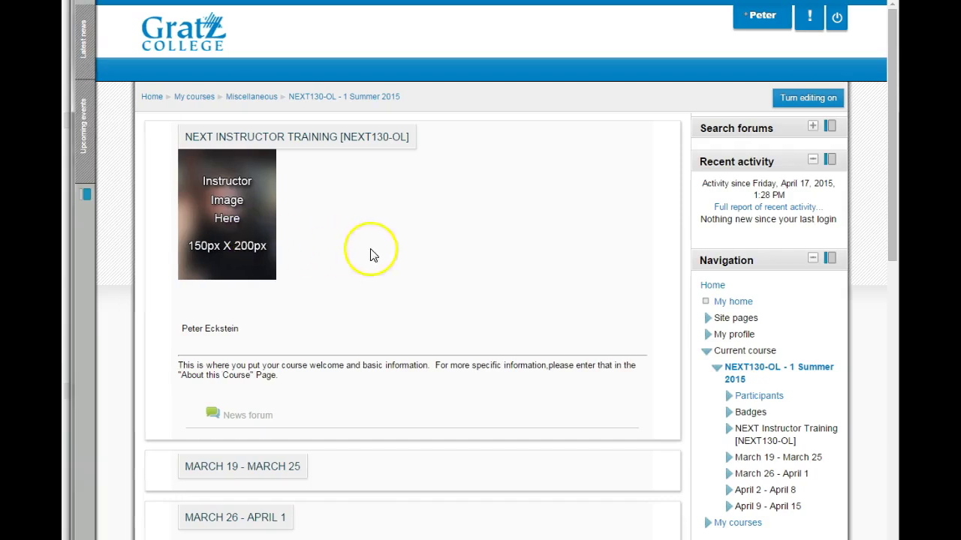
click(762, 15)
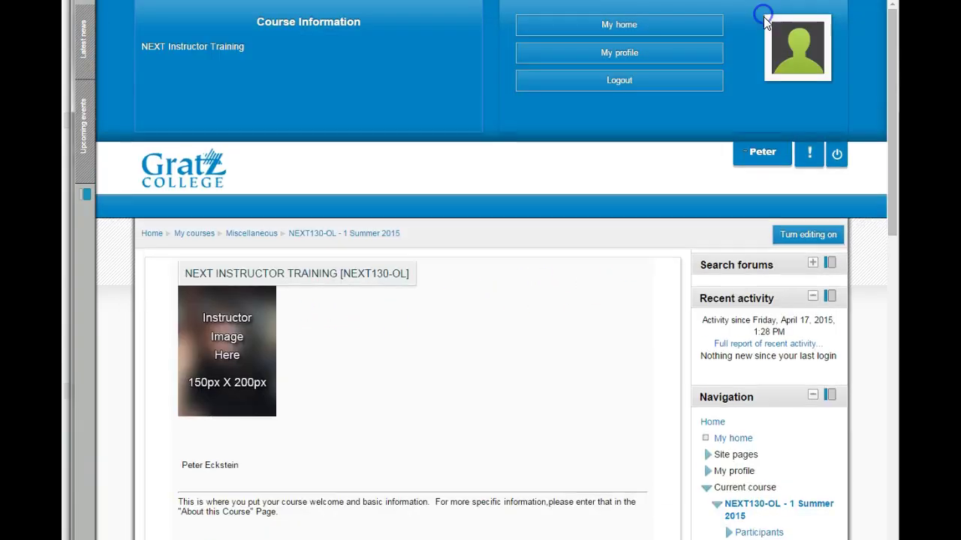
View My profile, close the user panel, and return to NEXT Instructor Training via the site Home.
click(622, 51)
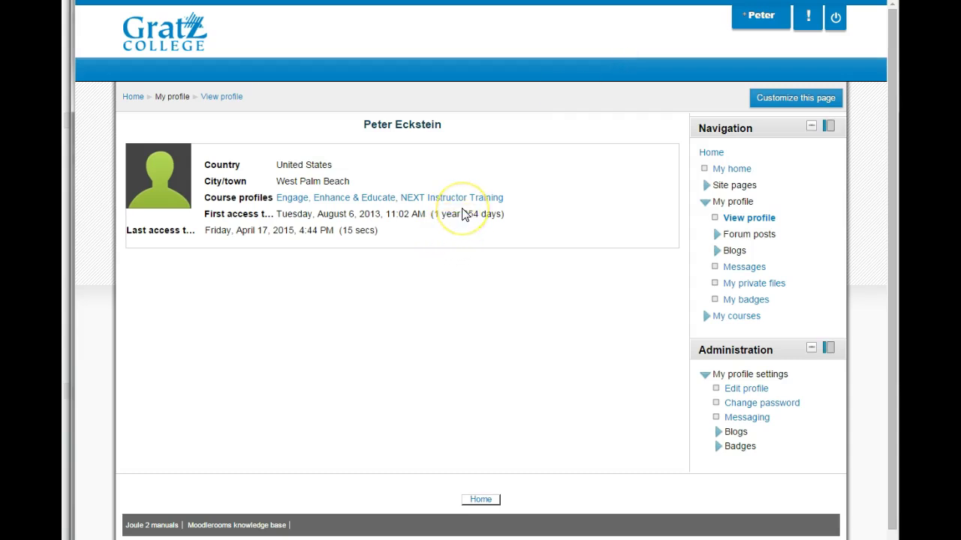
click(759, 16)
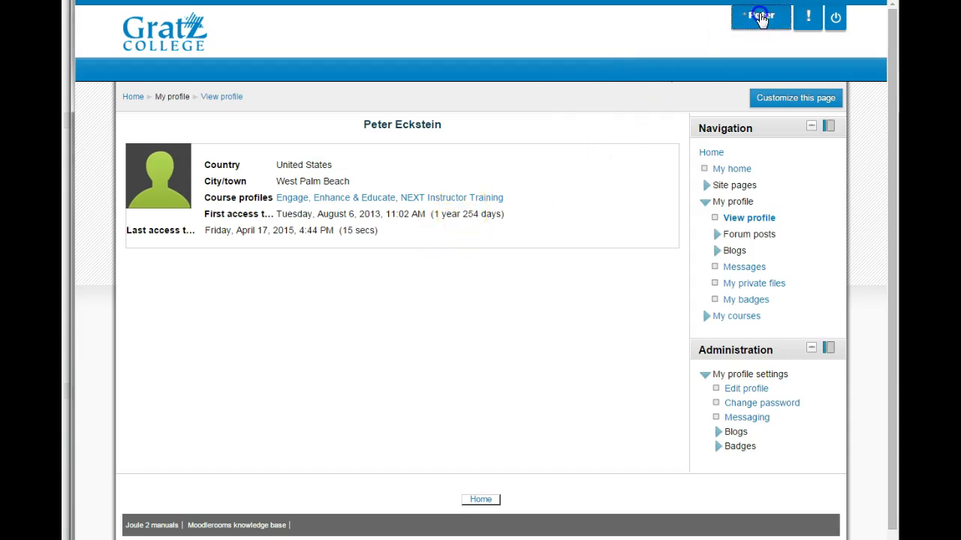
click(630, 67)
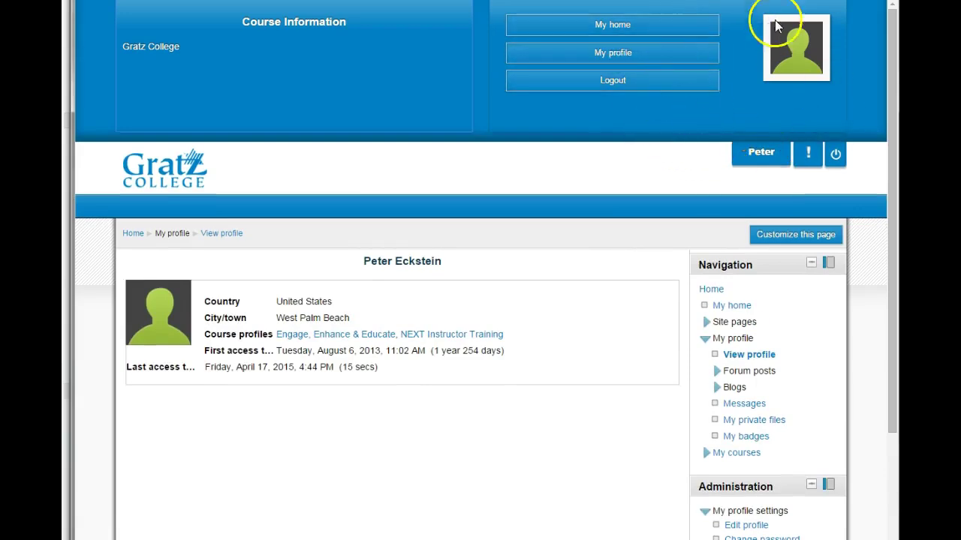
click(762, 157)
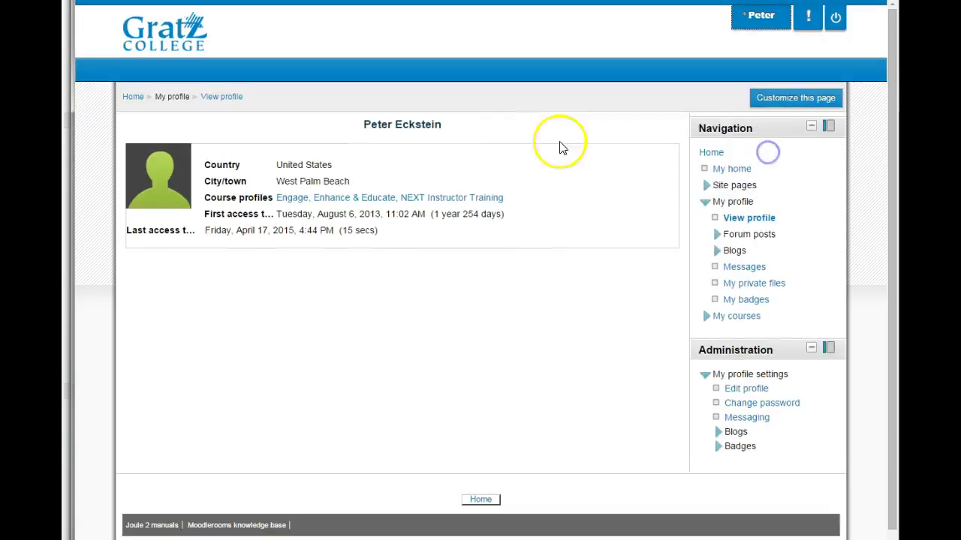
click(135, 98)
click(256, 331)
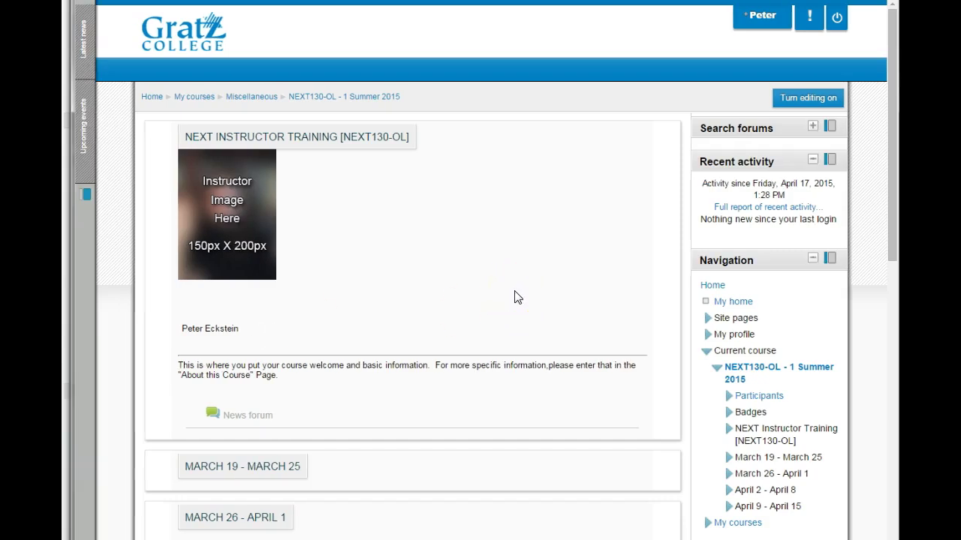
click(151, 99)
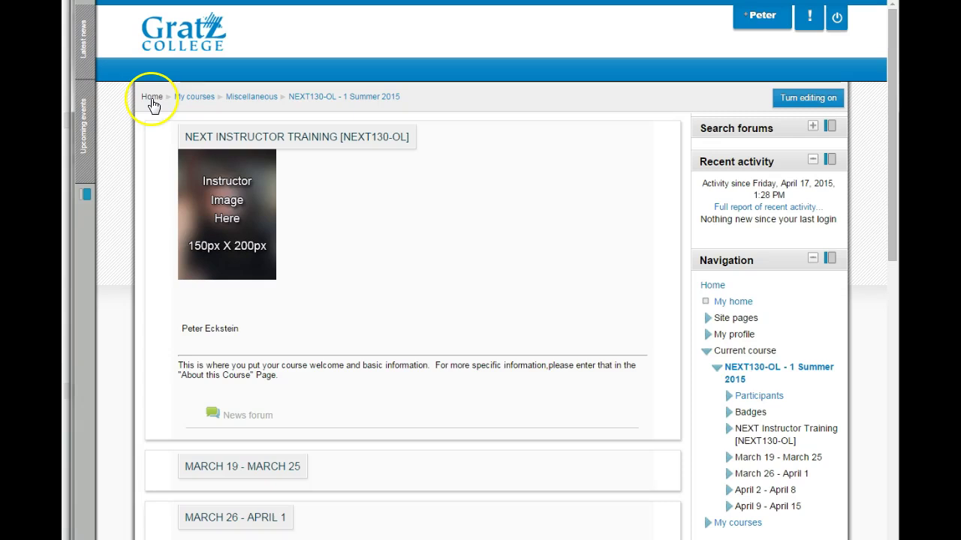
click(377, 99)
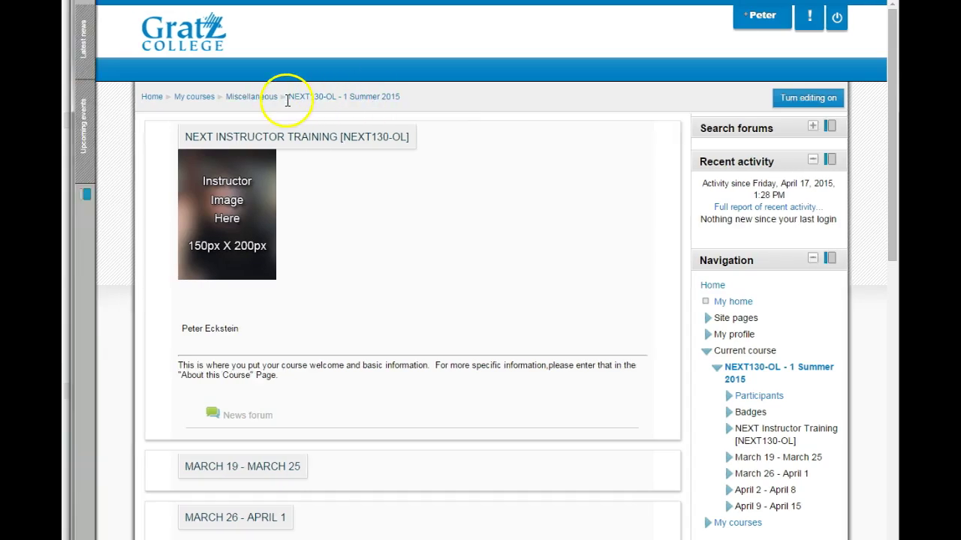
Undock Latest news and Upcoming events into the course sidebar, then toggle editing on and off.
click(812, 113)
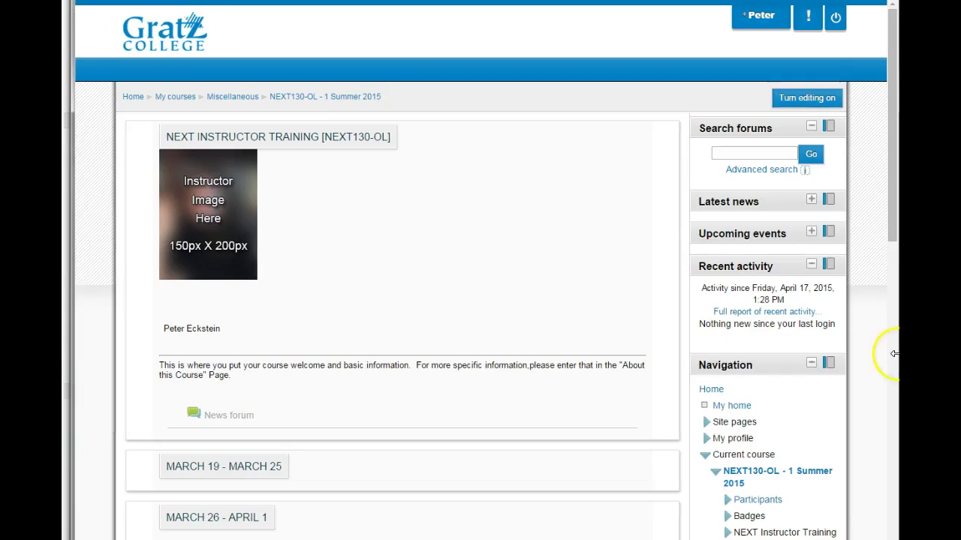
click(893, 226)
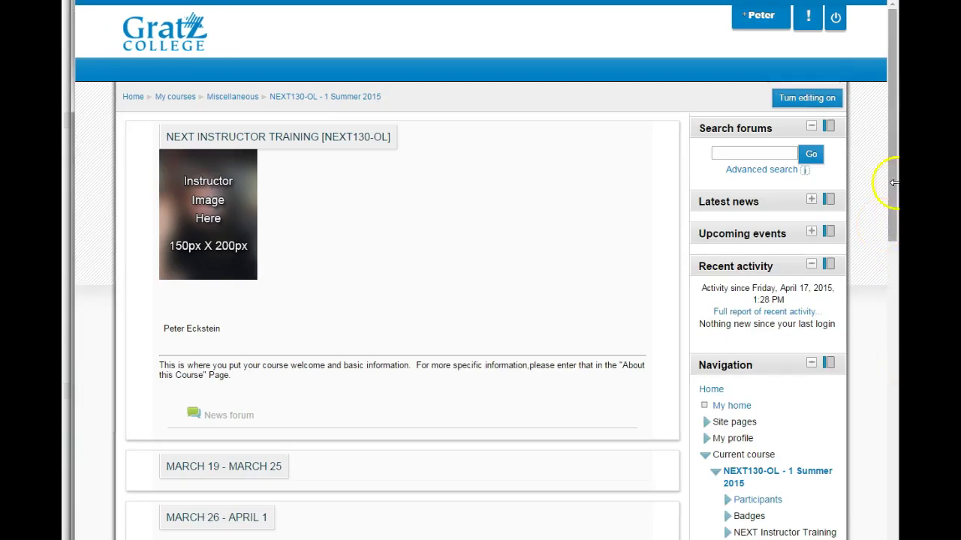
click(826, 102)
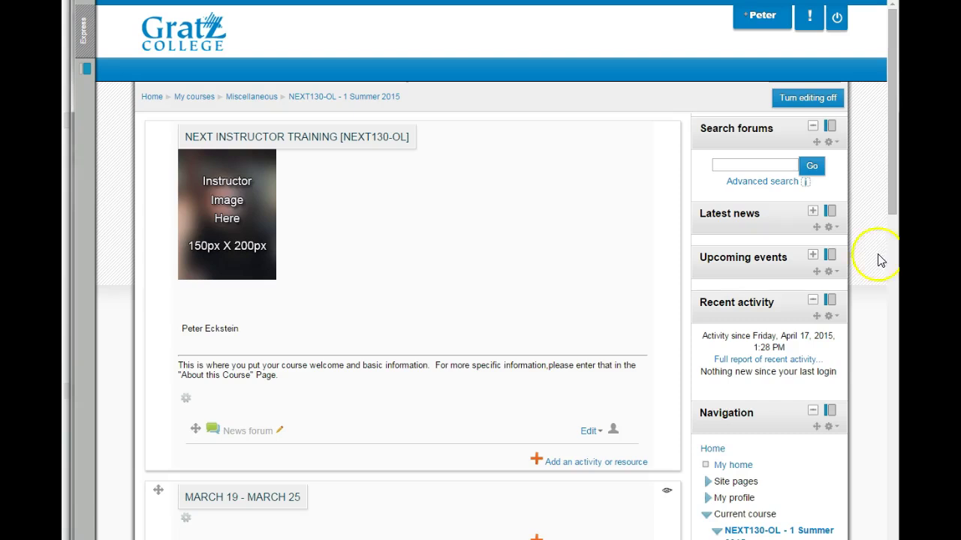
scroll(883, 255, down, 1)
scroll(882, 256, down, 1)
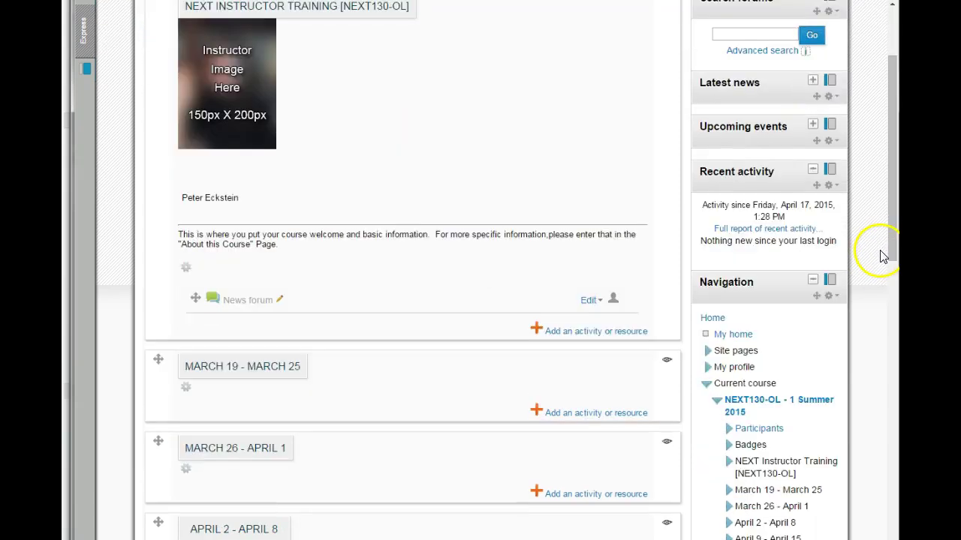
scroll(884, 256, up, 2)
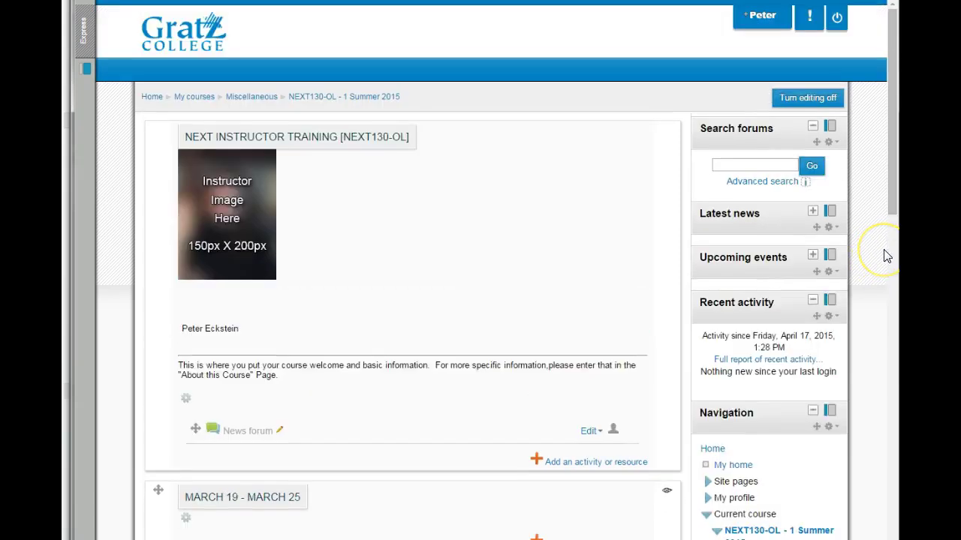
click(819, 107)
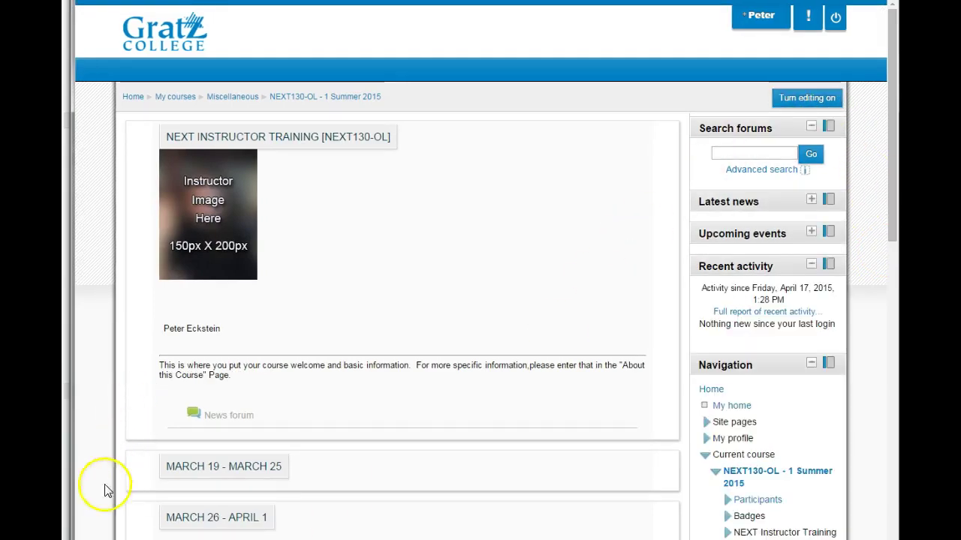
Expand the Latest news and Upcoming events blocks to show no news and no upcoming events.
scroll(869, 39, down, 1)
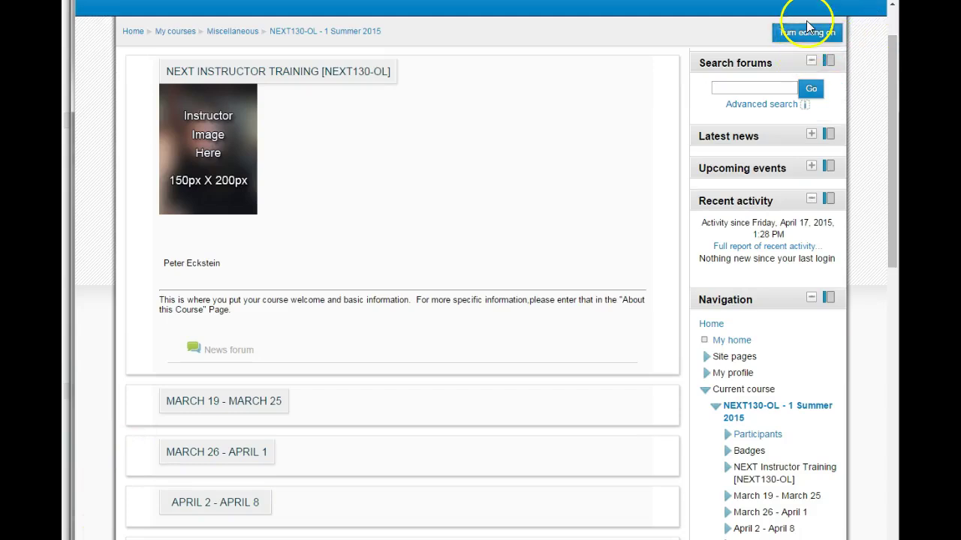
scroll(804, 60, down, 1)
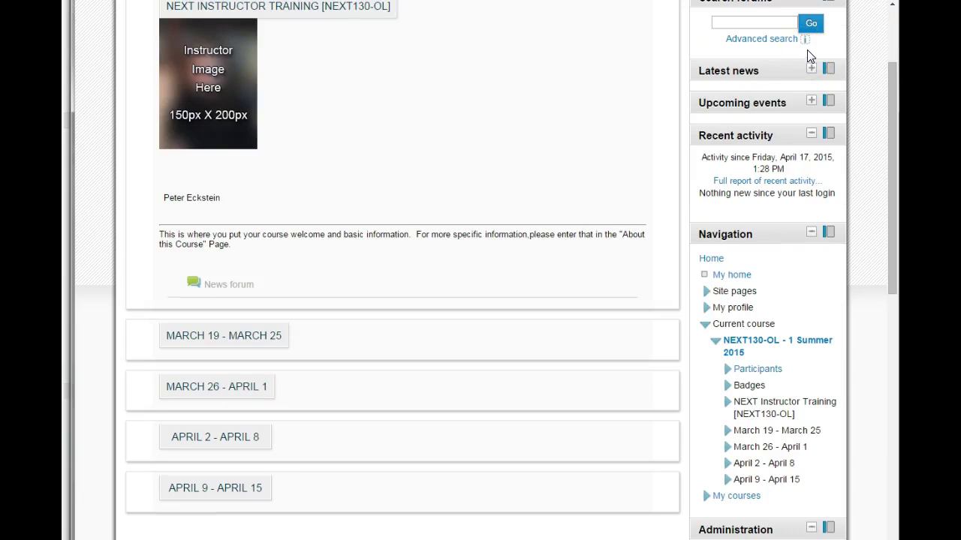
scroll(811, 62, up, 2)
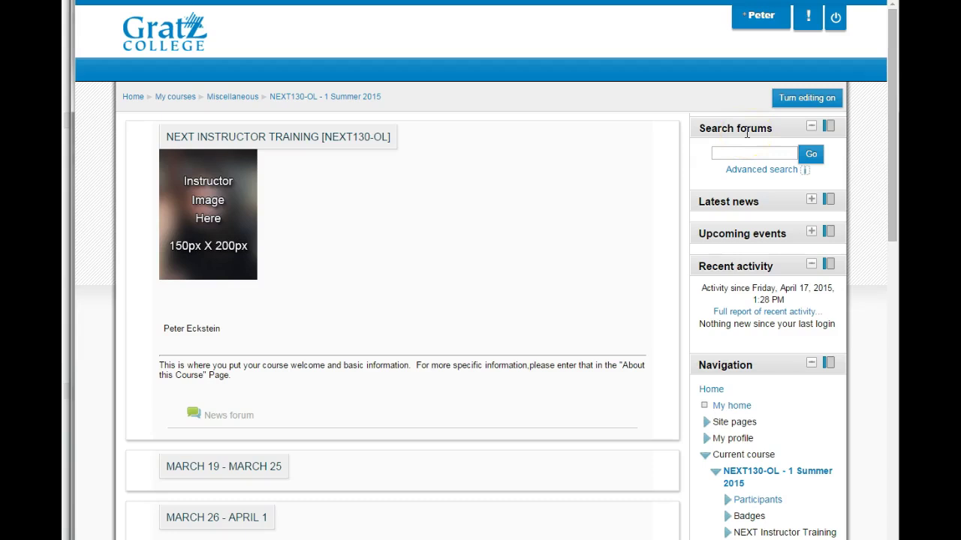
scroll(746, 133, down, 2)
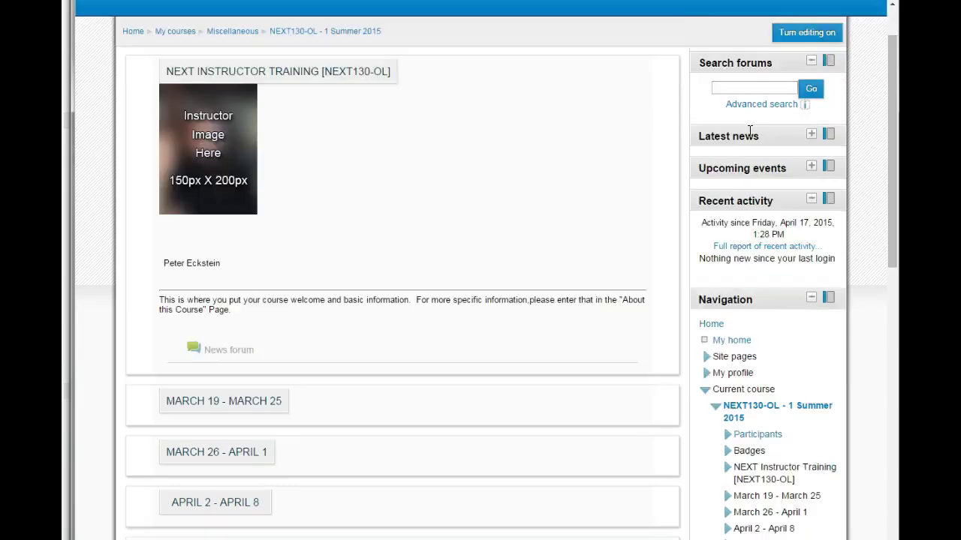
click(811, 68)
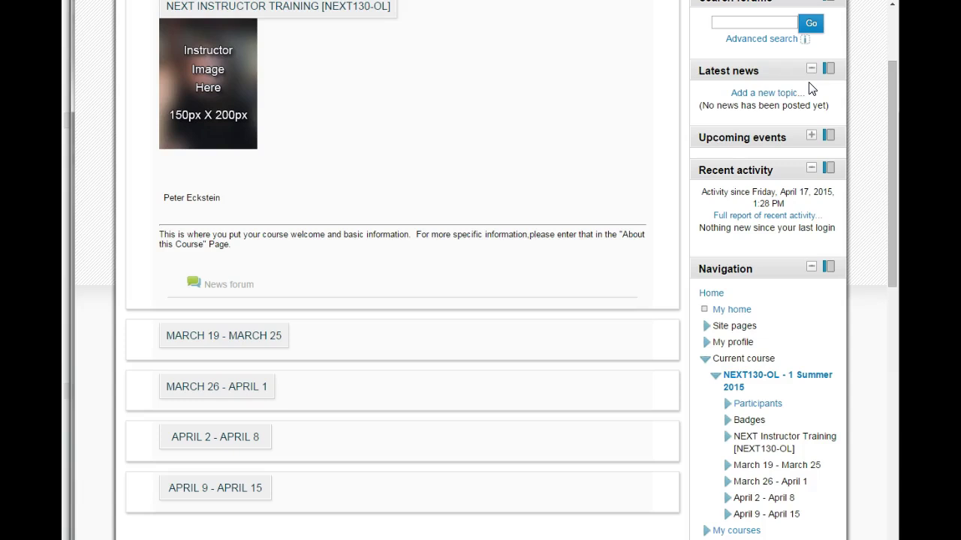
click(811, 137)
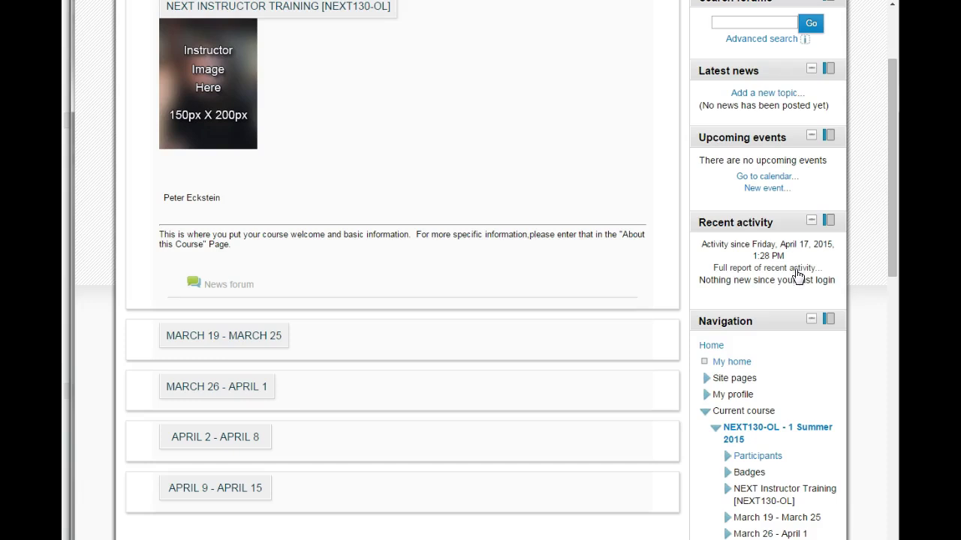
scroll(797, 277, down, 3)
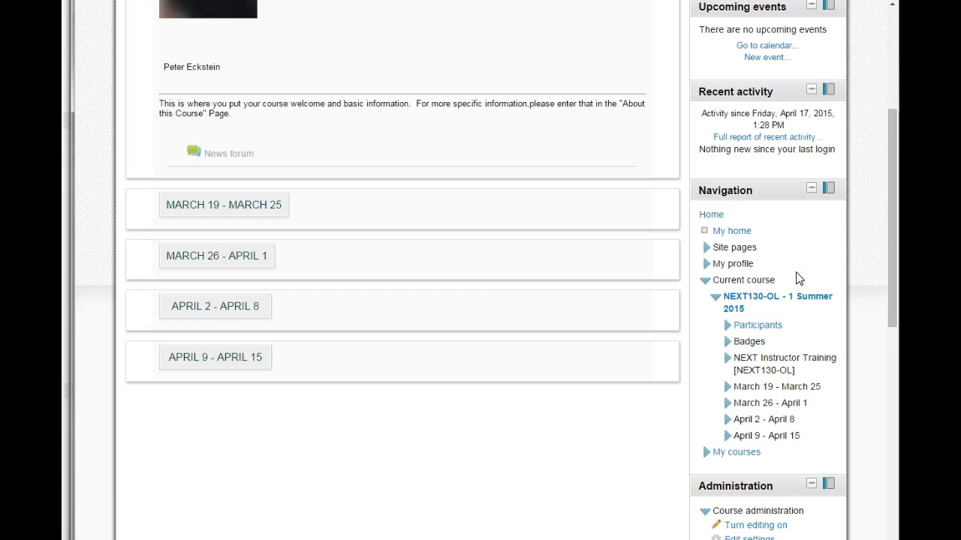
scroll(799, 278, down, 3)
scroll(798, 278, down, 5)
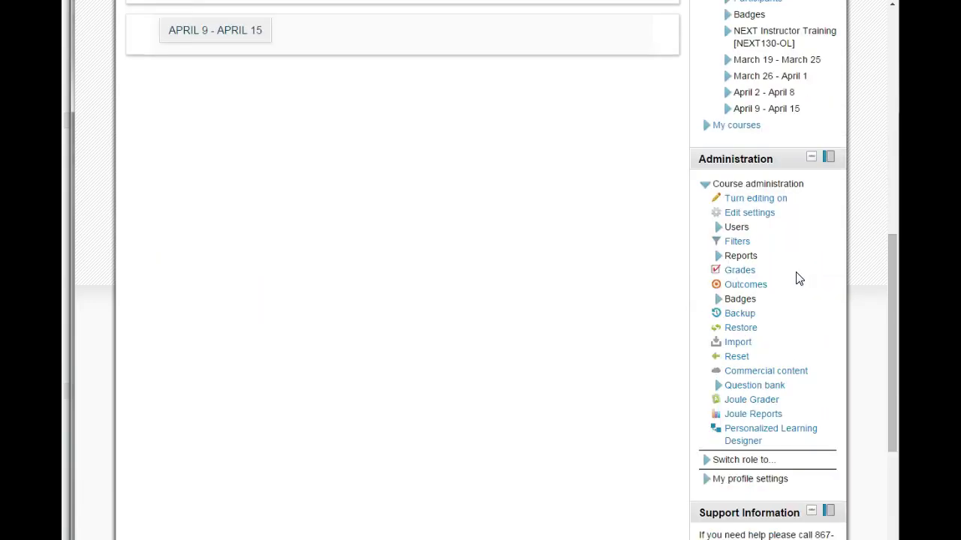
scroll(798, 278, down, 2)
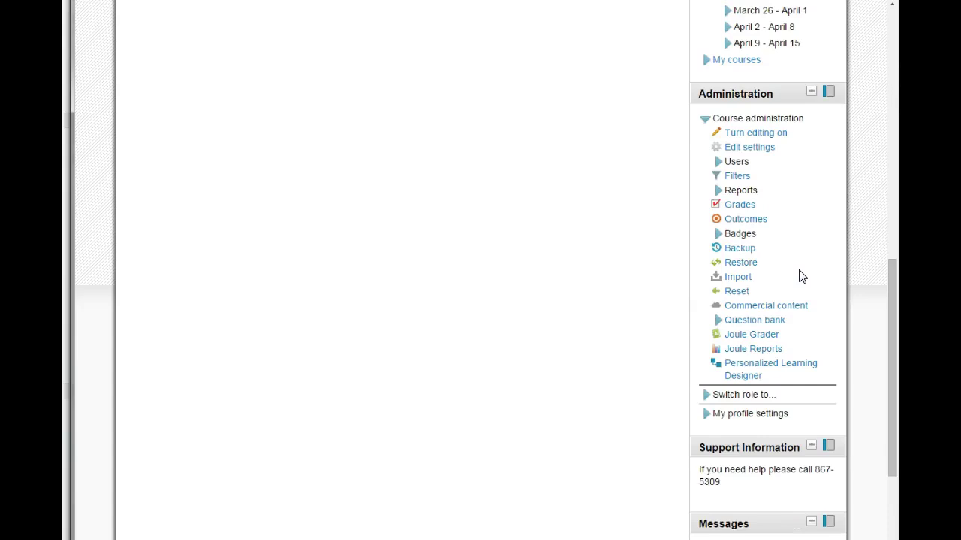
scroll(802, 276, down, 4)
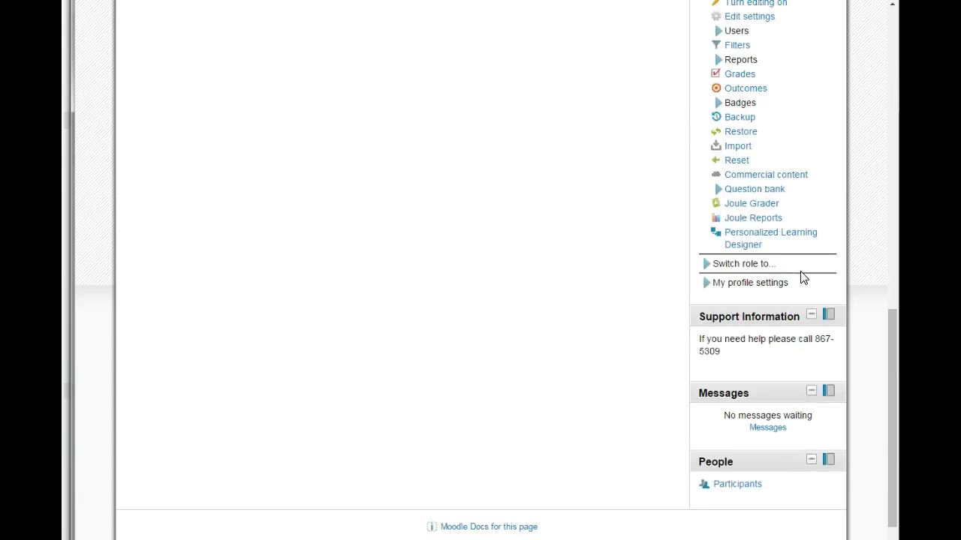
click(796, 340)
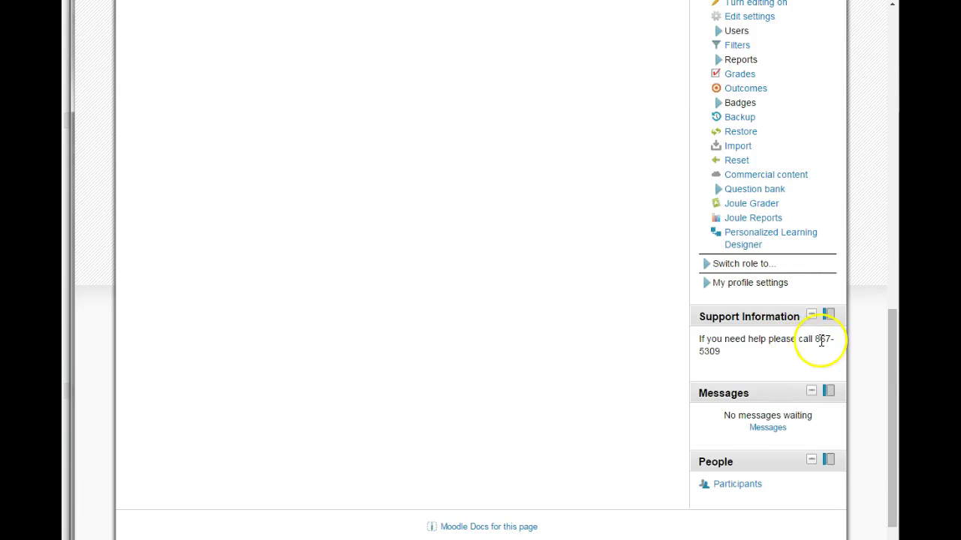
scroll(849, 350, down, 2)
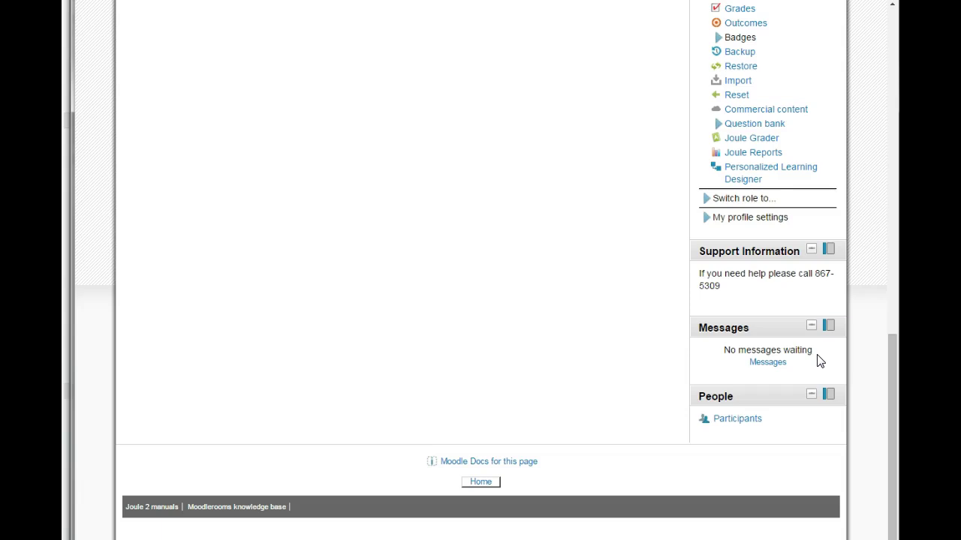
scroll(818, 361, down, 1)
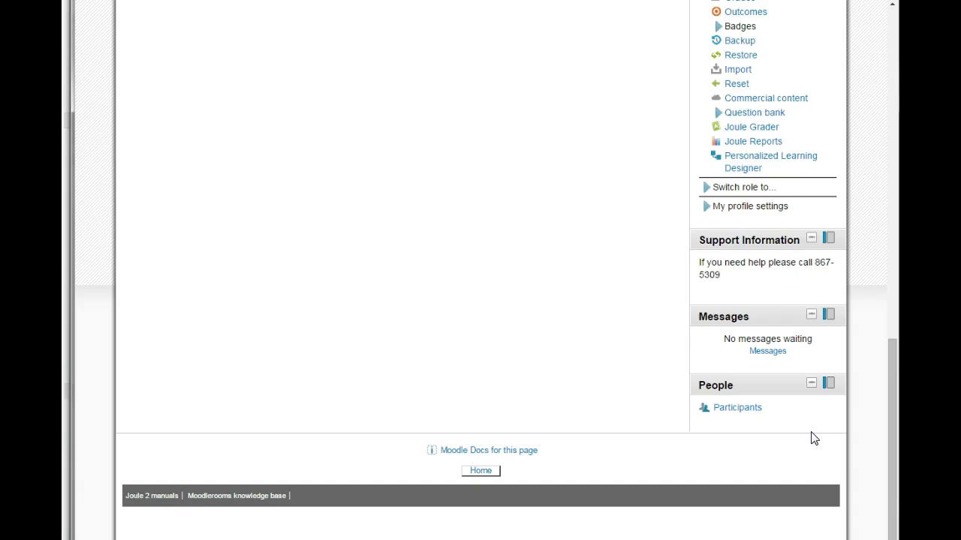
Open Participants from the People block, select the student, and choose Send a message.
click(747, 412)
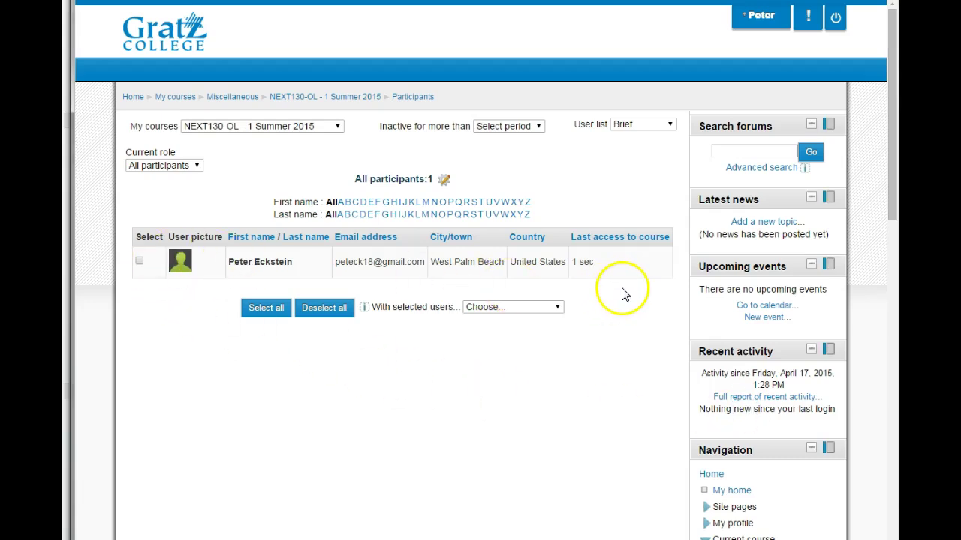
click(138, 262)
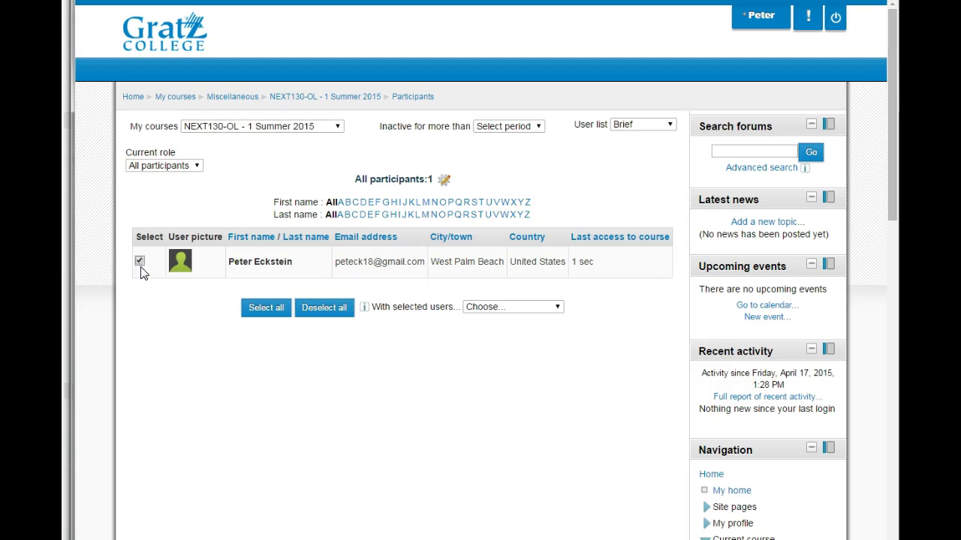
click(271, 314)
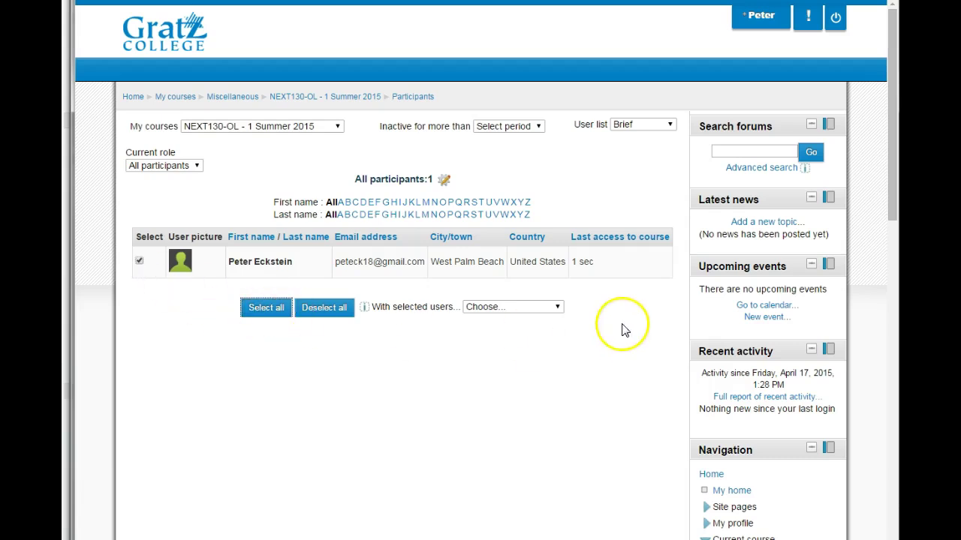
click(557, 308)
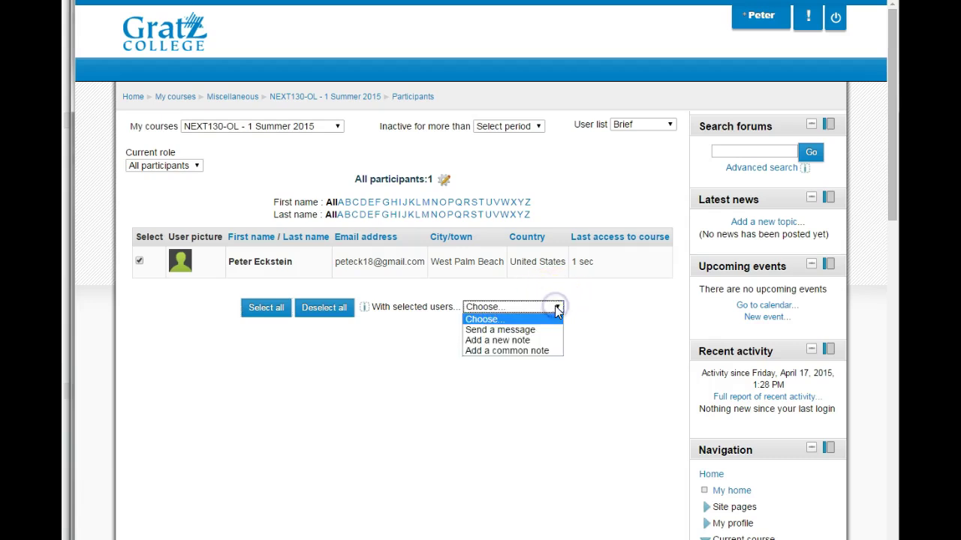
Write the message 'Hello There!' to the selected participant and preview it.
click(500, 330)
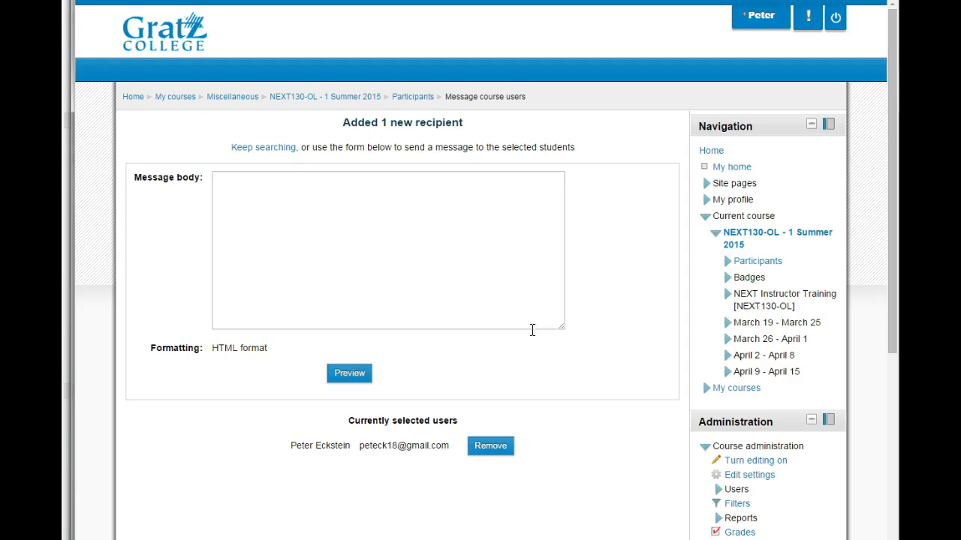
click(241, 252)
click(397, 209)
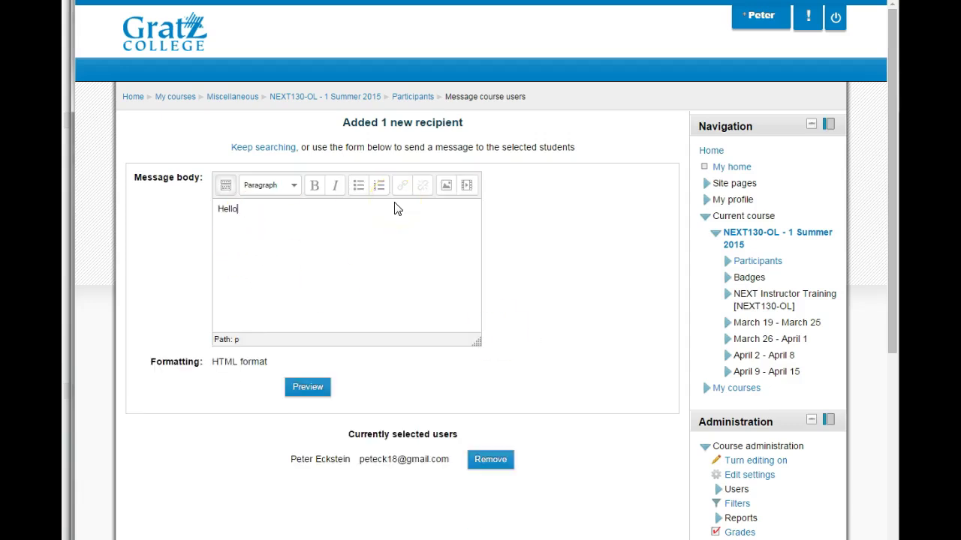
text(Hello There)
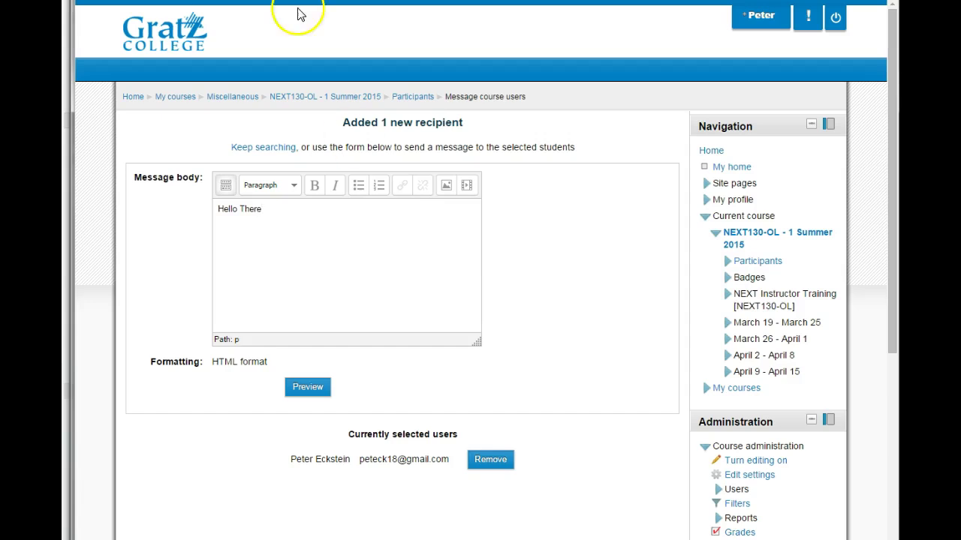
click(306, 388)
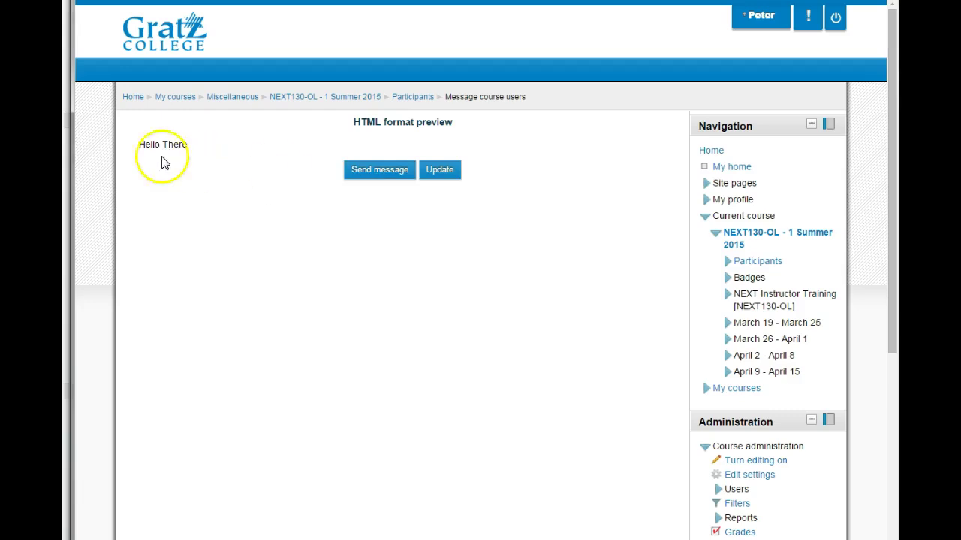
Revise the message, preview it again, send it, and return to the participants list.
click(437, 173)
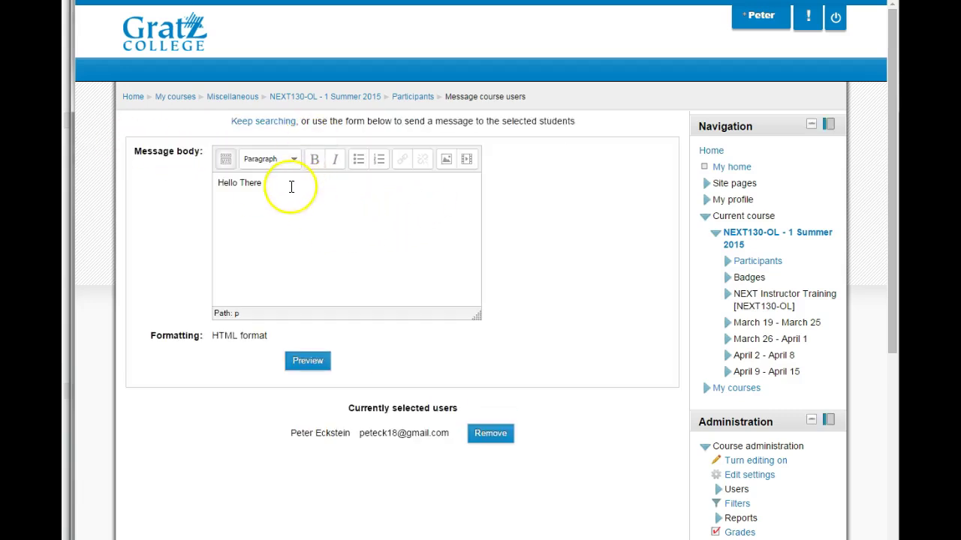
click(290, 183)
click(293, 364)
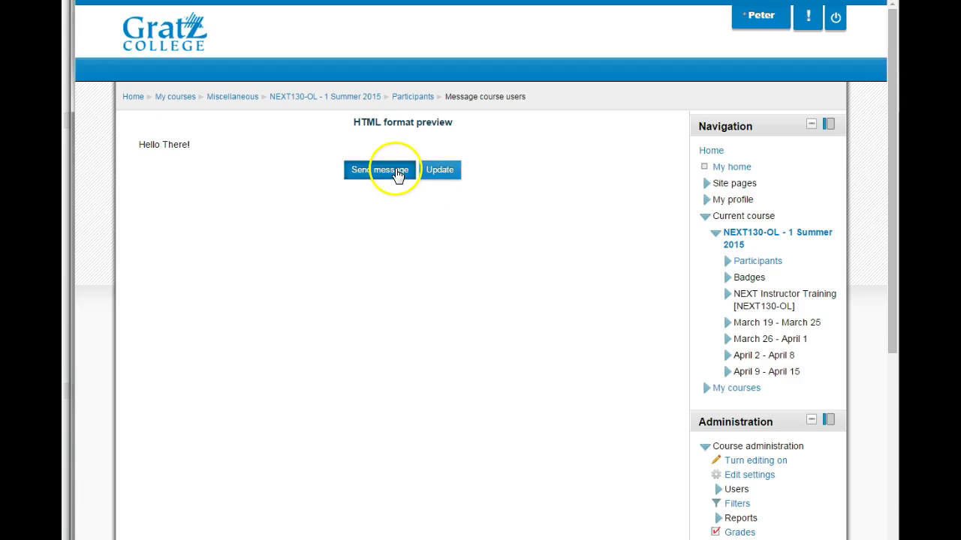
click(397, 173)
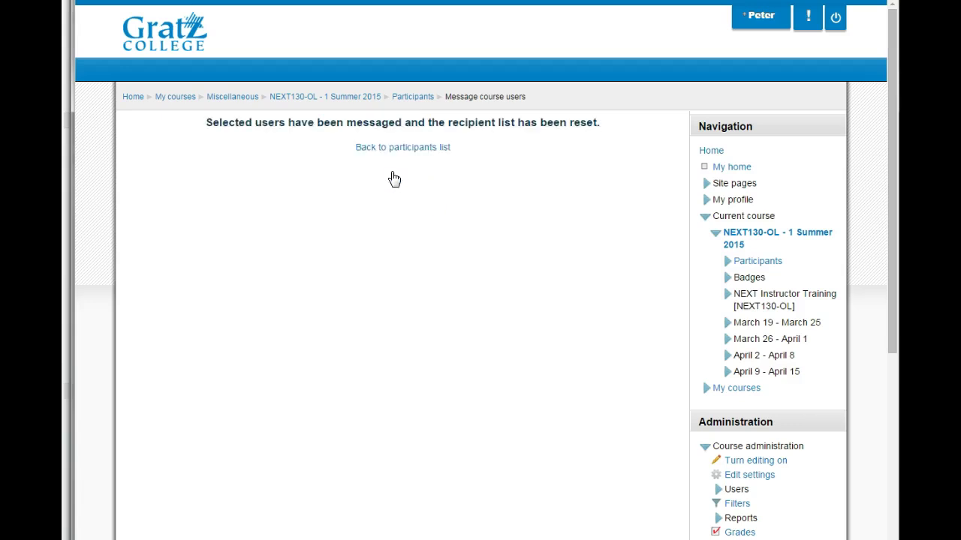
click(394, 150)
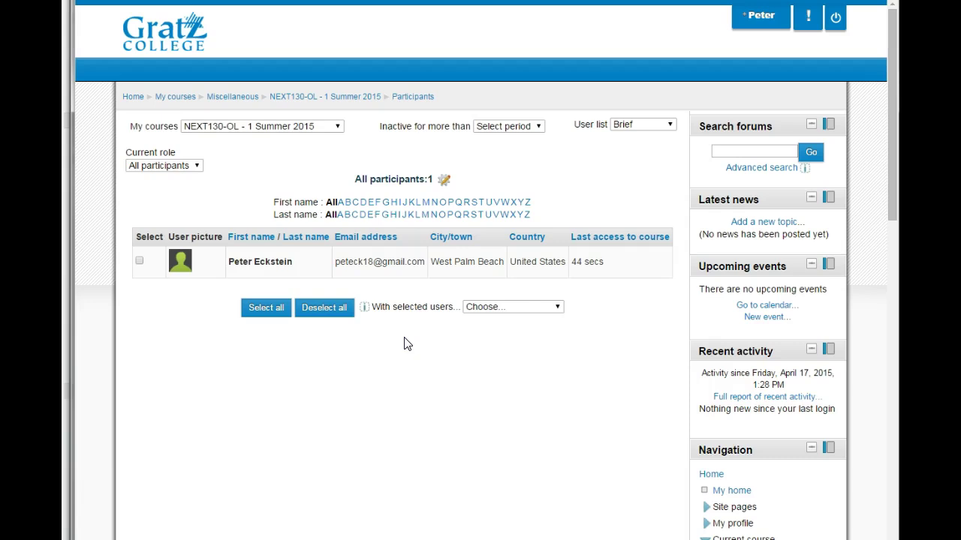
Collapse and re-expand Current course in Navigation, open Participants there, then go back to the course page.
click(348, 99)
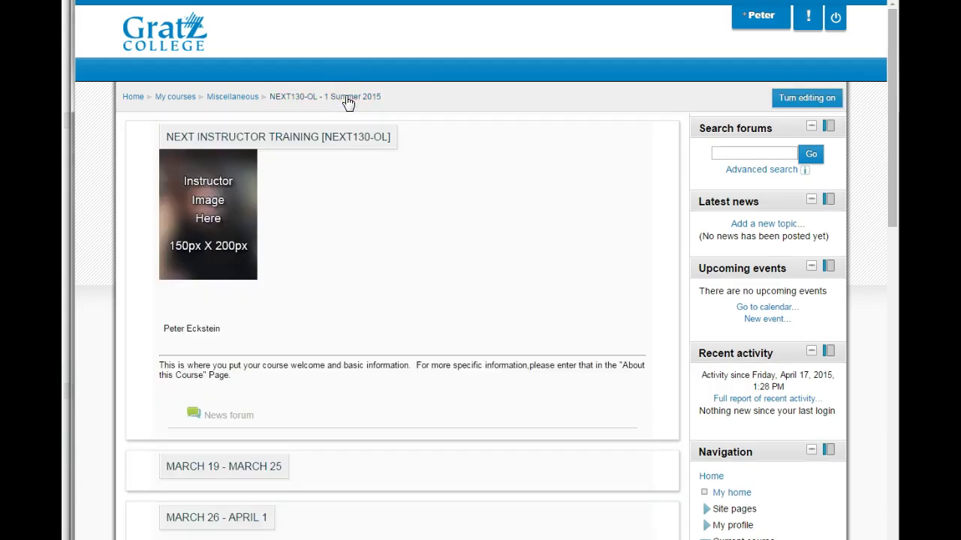
click(442, 258)
scroll(443, 259, down, 3)
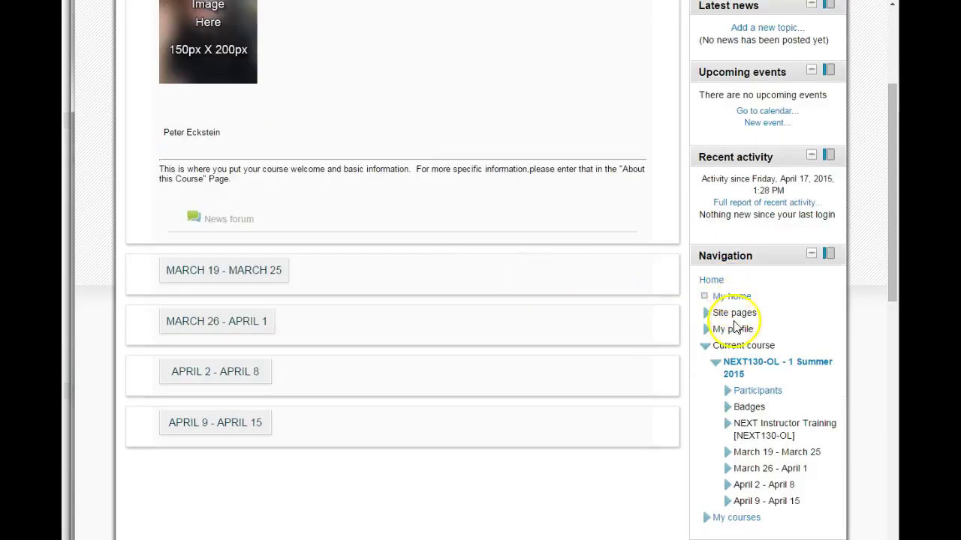
click(706, 347)
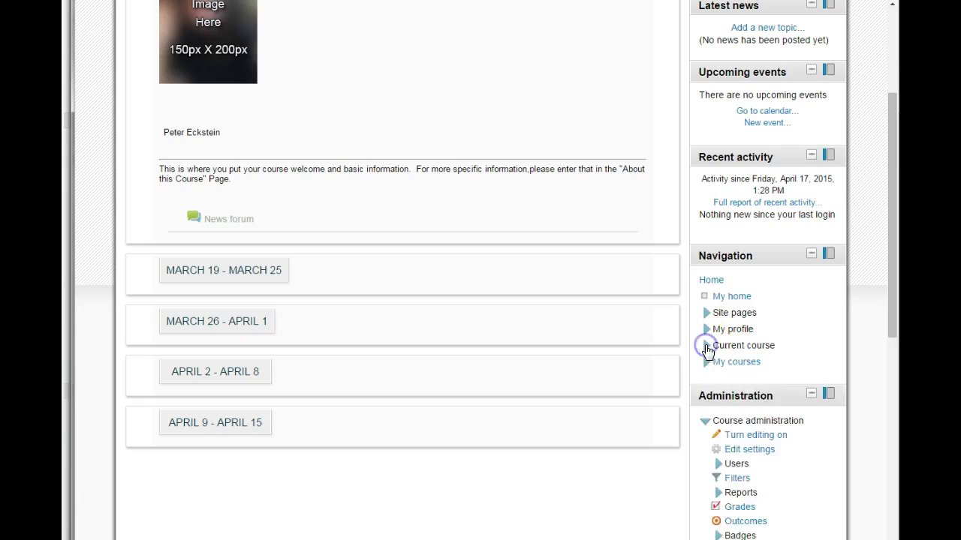
click(706, 348)
click(745, 391)
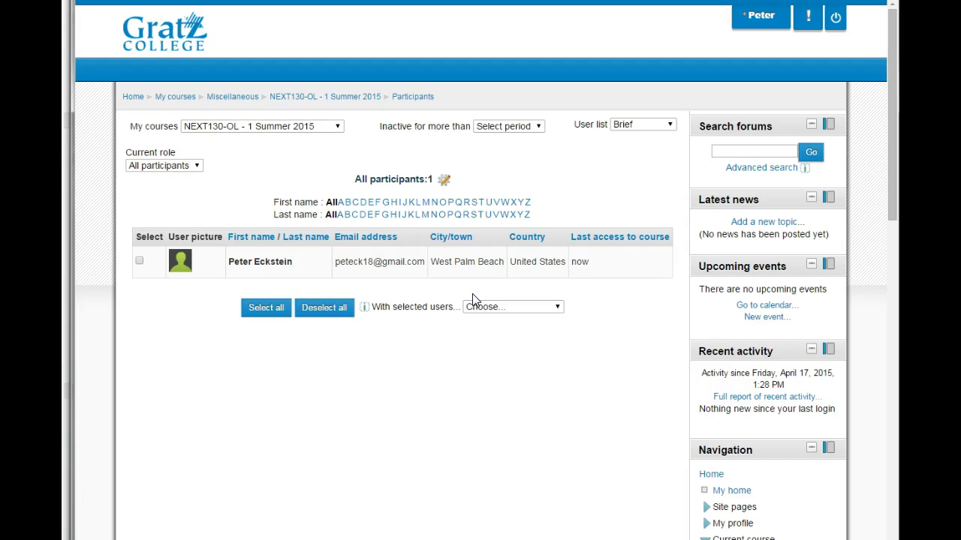
click(346, 97)
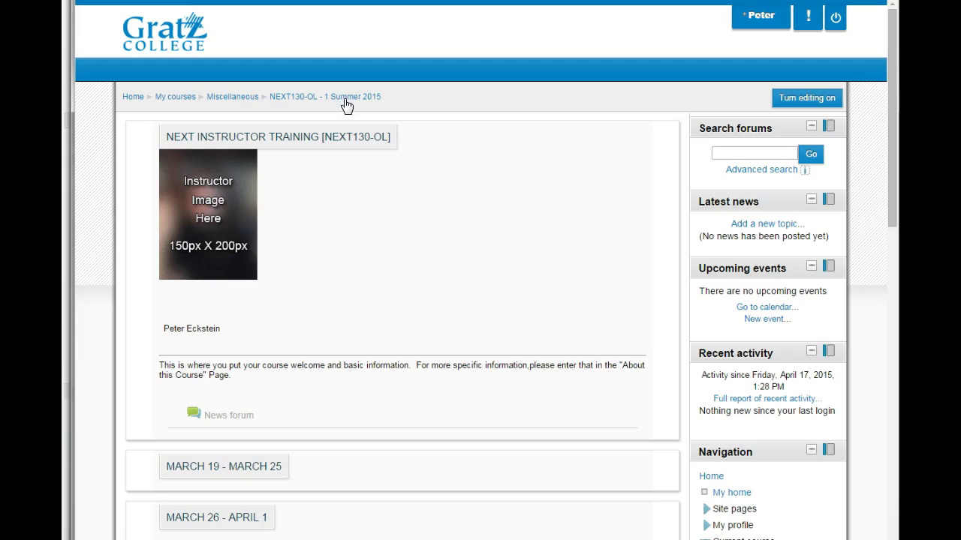
Minimize the Search forums, Latest news and Upcoming events blocks.
click(810, 127)
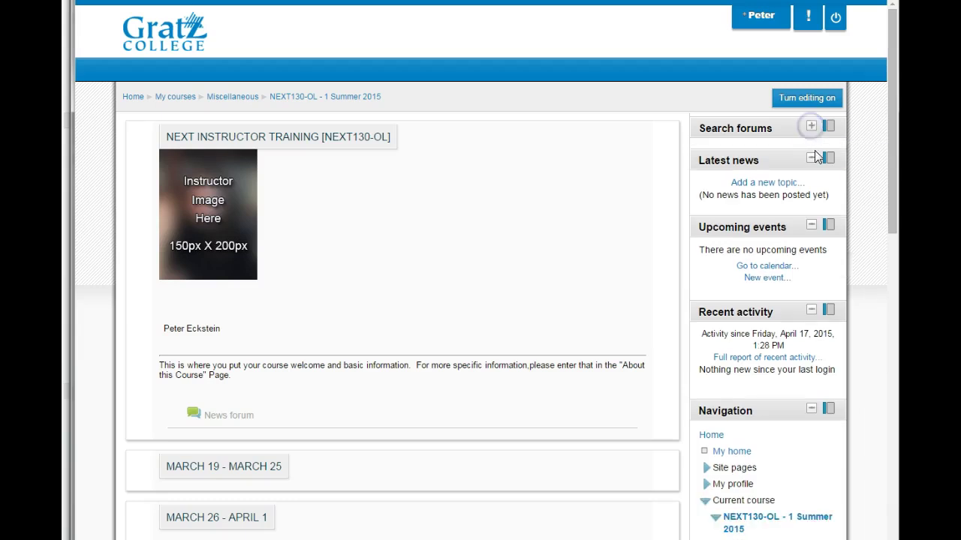
click(812, 159)
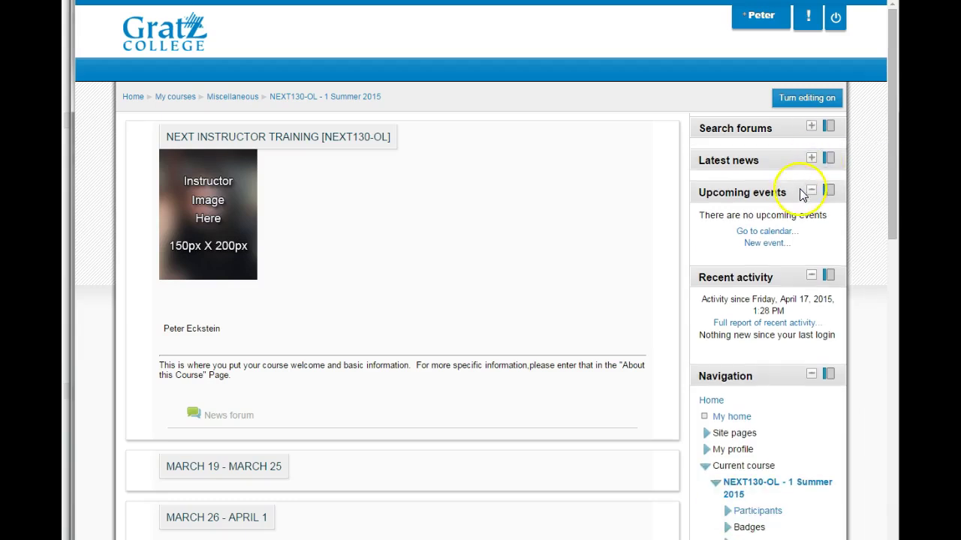
click(810, 190)
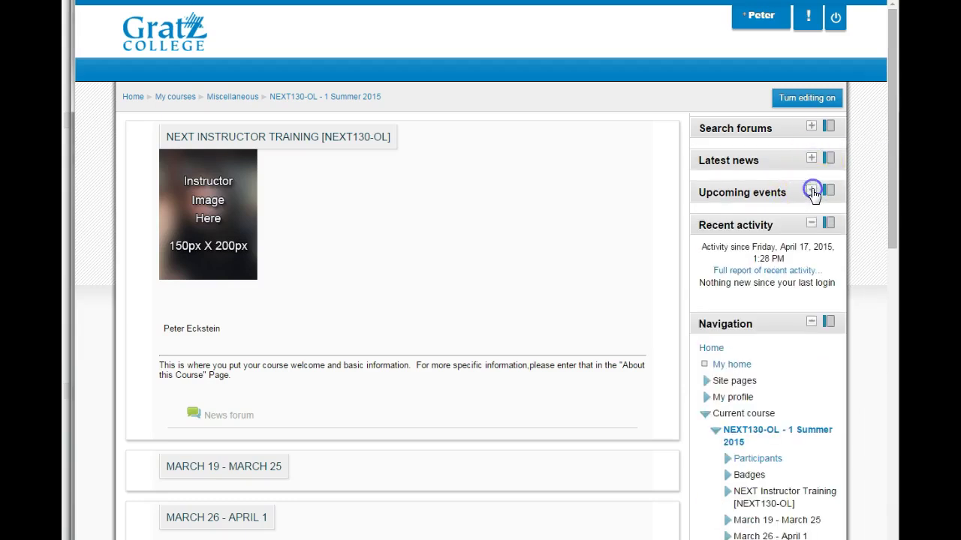
Dock Search forums, Latest news, Upcoming events and Recent activity, then return Latest news to the right column.
click(828, 126)
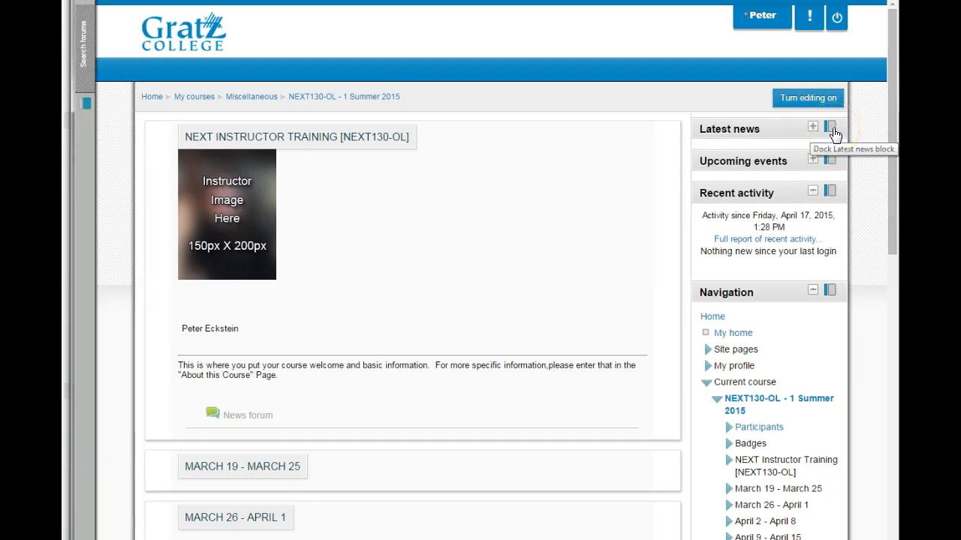
click(830, 128)
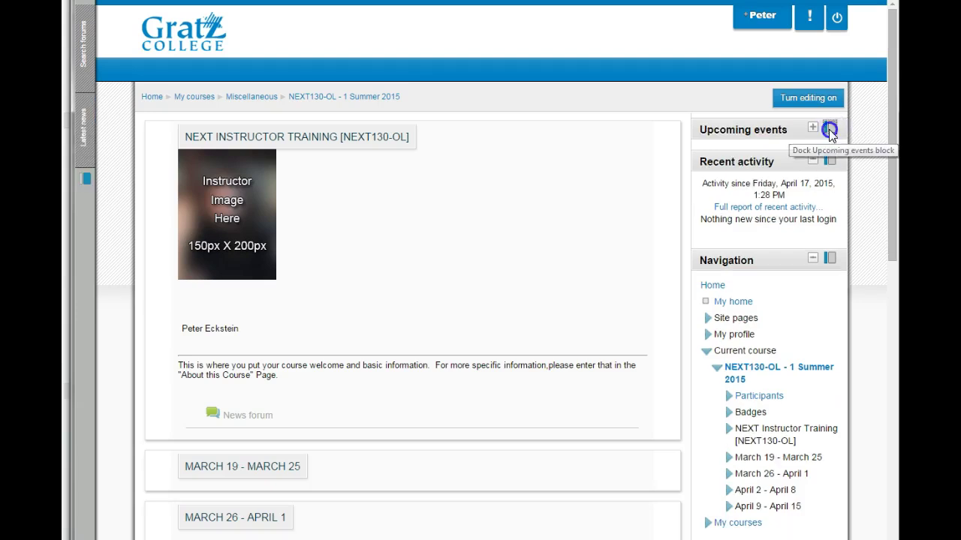
click(829, 130)
click(827, 129)
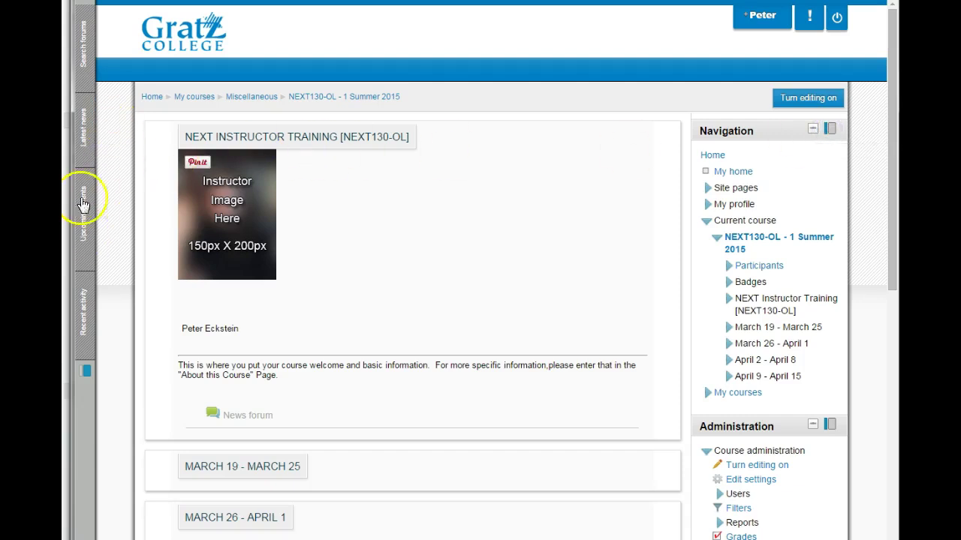
mouse_move(86, 133)
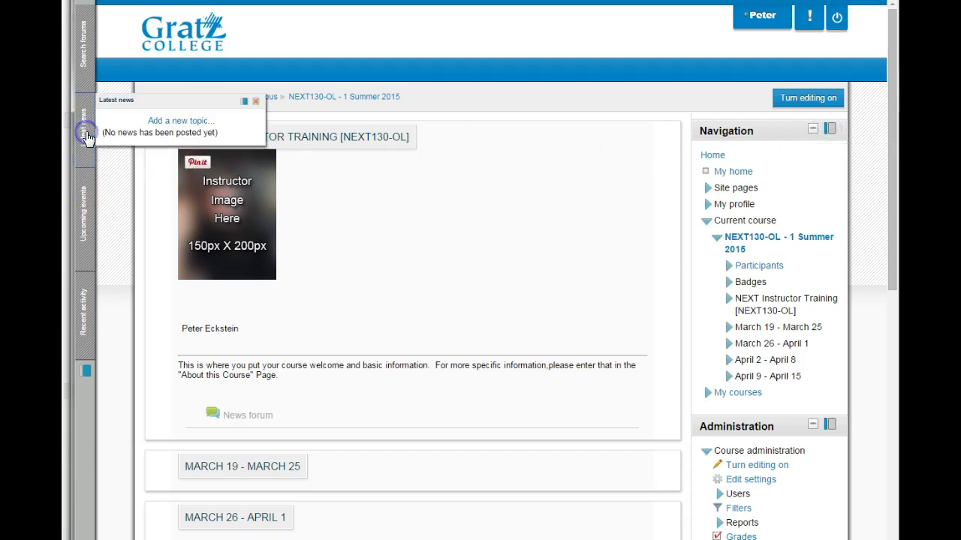
click(245, 102)
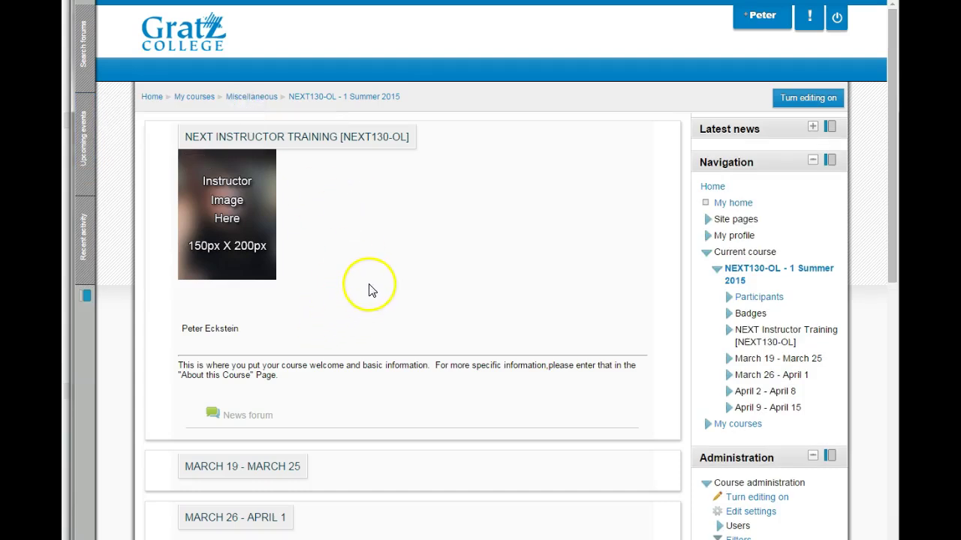
scroll(373, 290, down, 5)
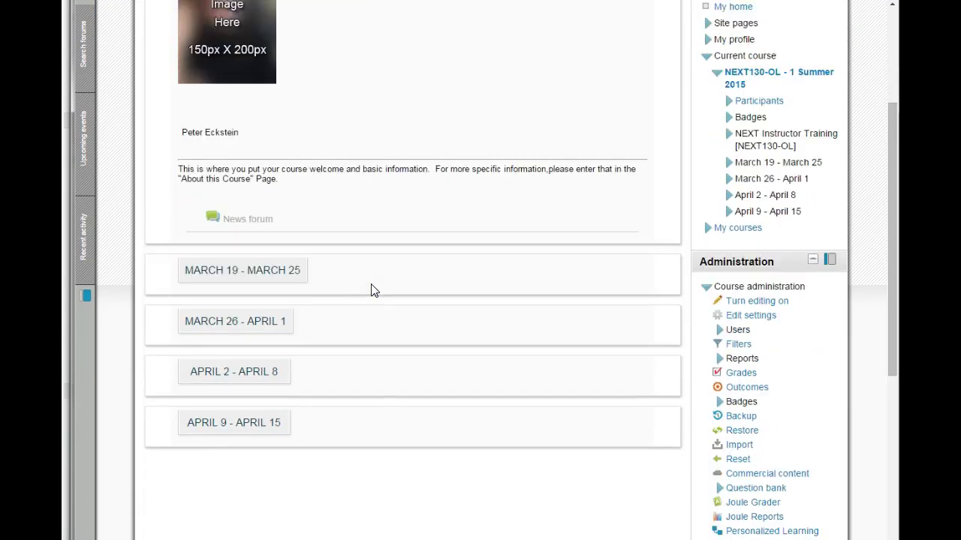
scroll(373, 289, down, 2)
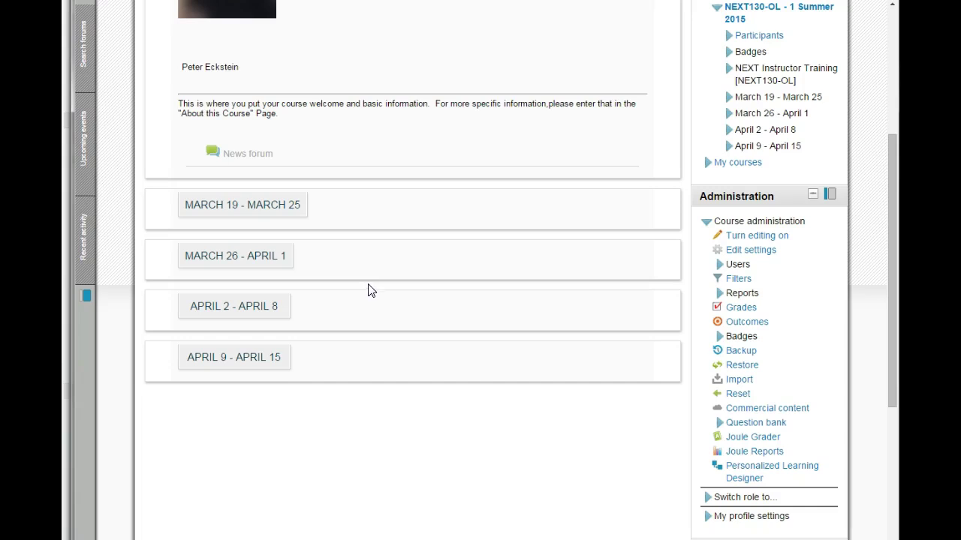
click(370, 283)
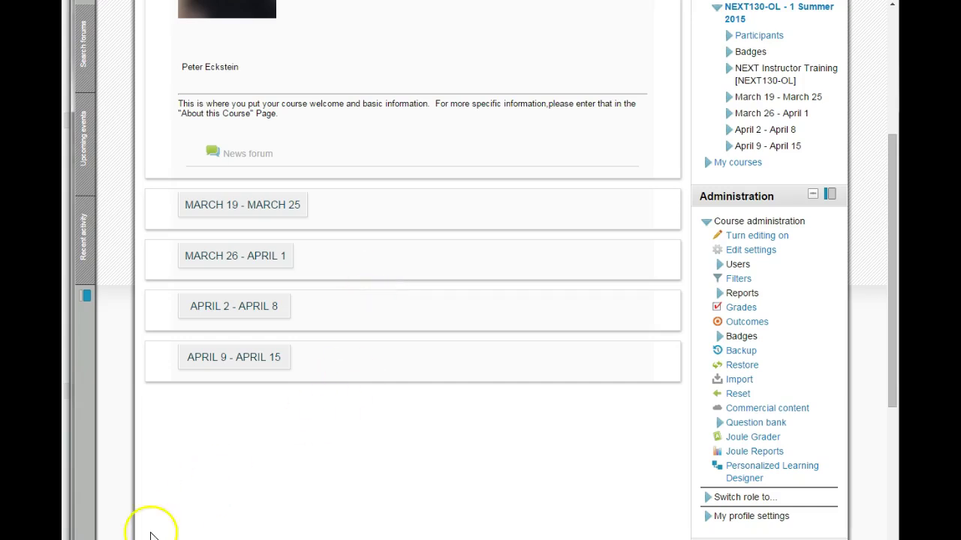